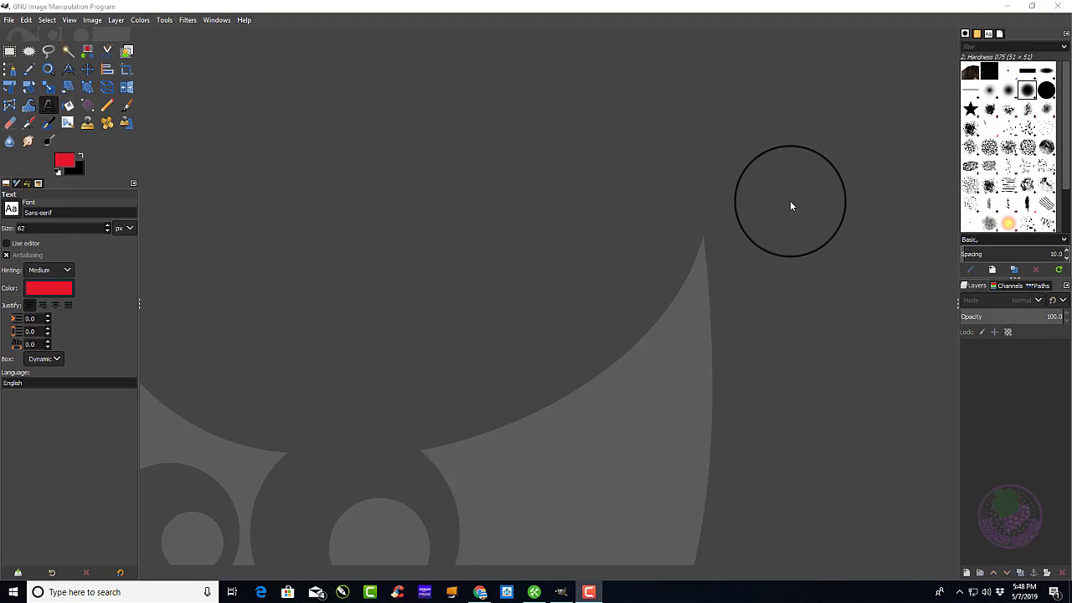
Step: Create a new 4500×5400 px image filled with transparency, accepting the large-size warning
left_click(9, 20)
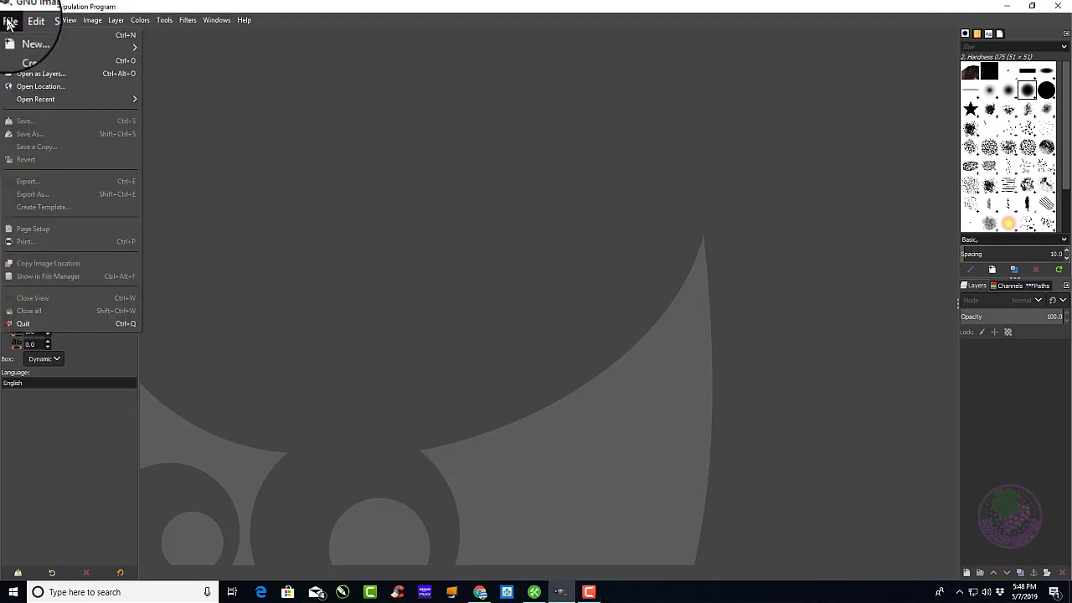
left_click(21, 35)
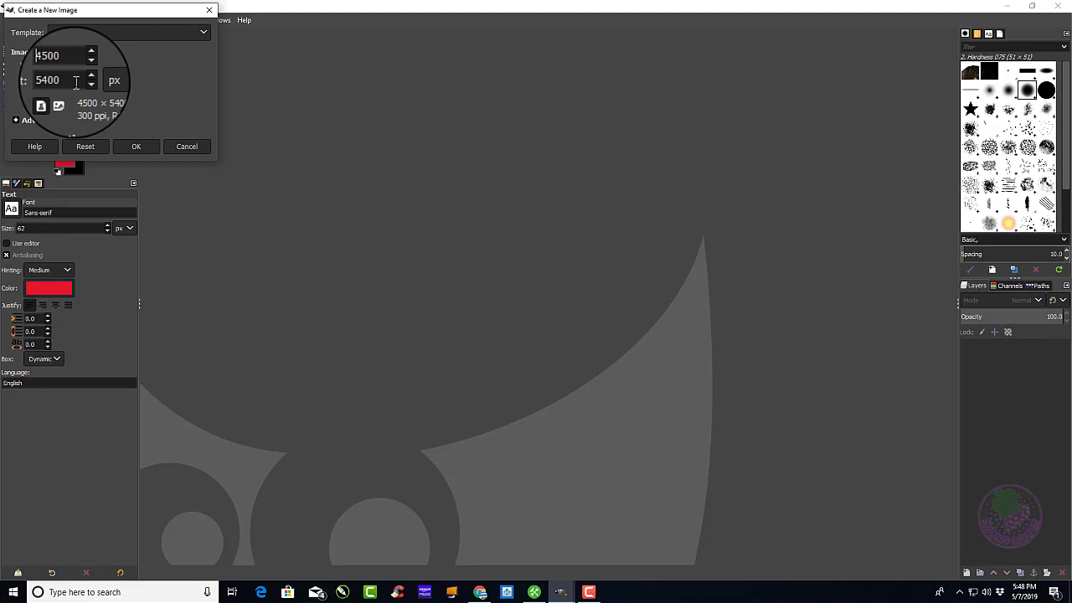
left_click(16, 121)
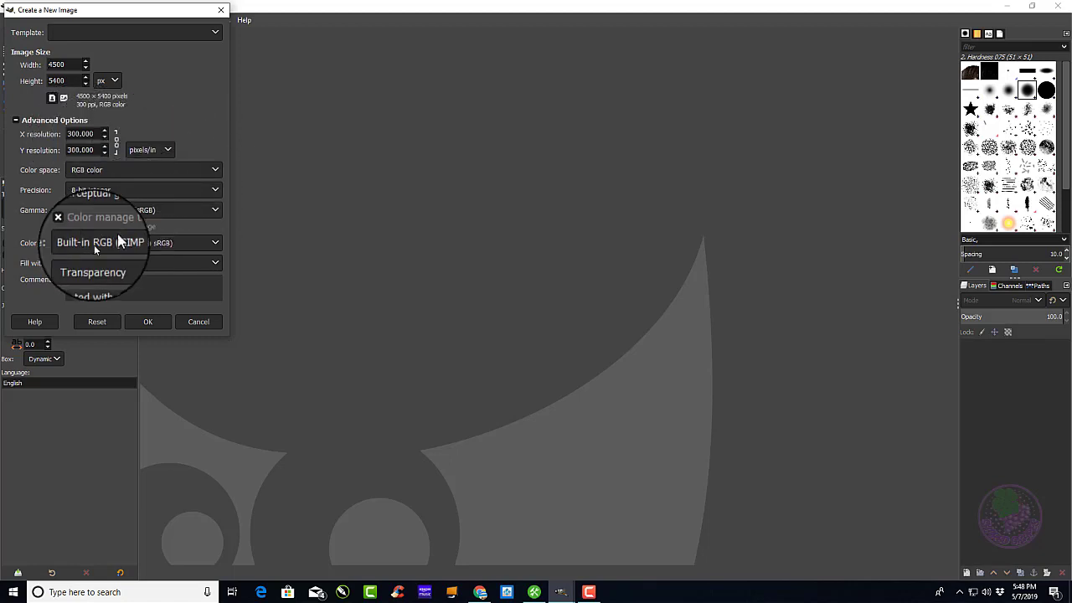
left_click(118, 260)
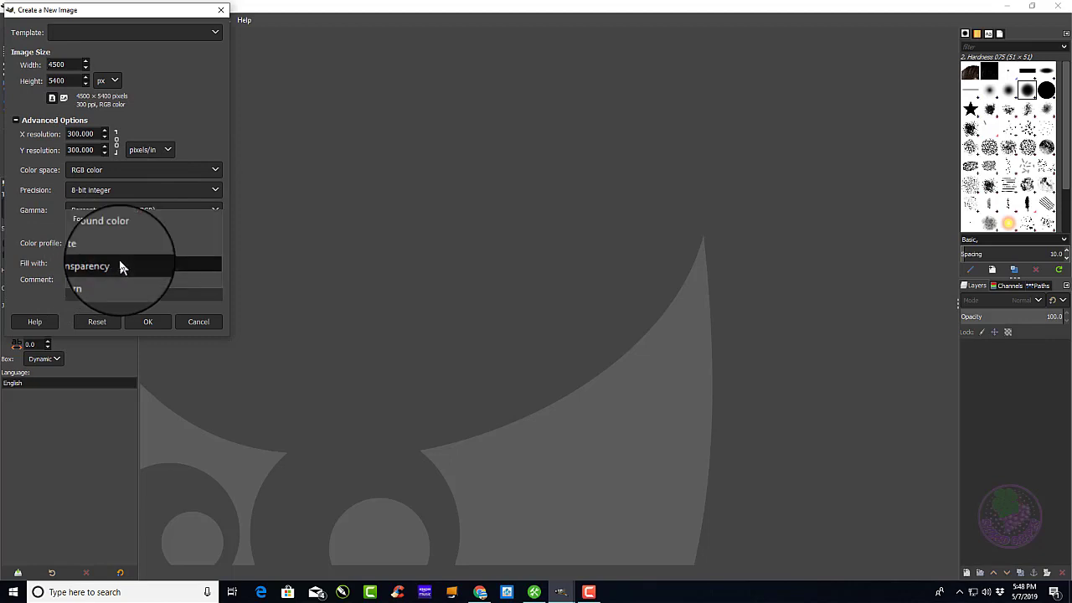
left_click(94, 265)
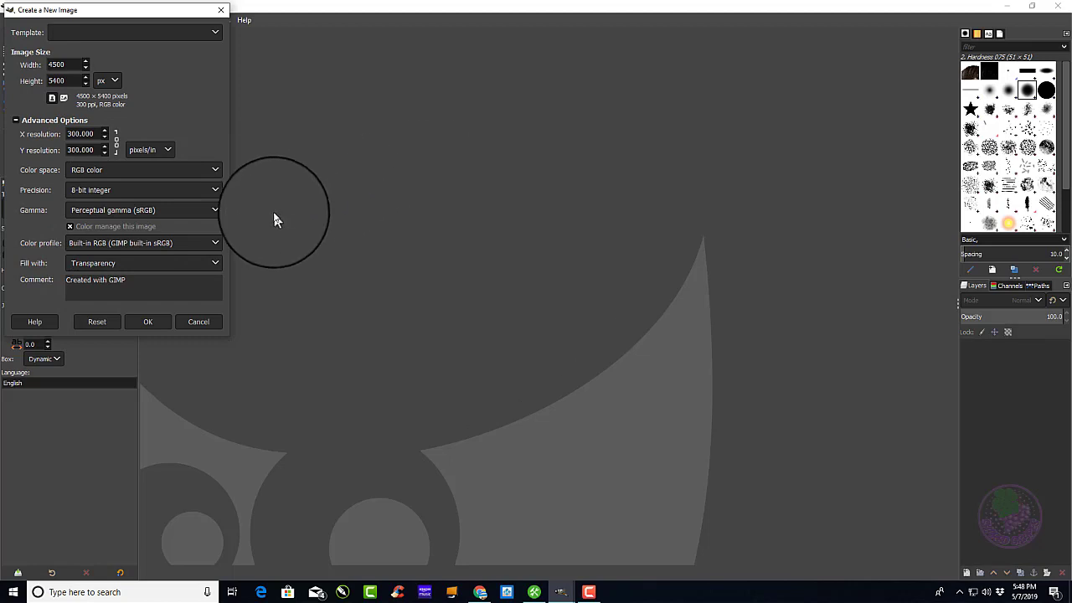
left_click(155, 324)
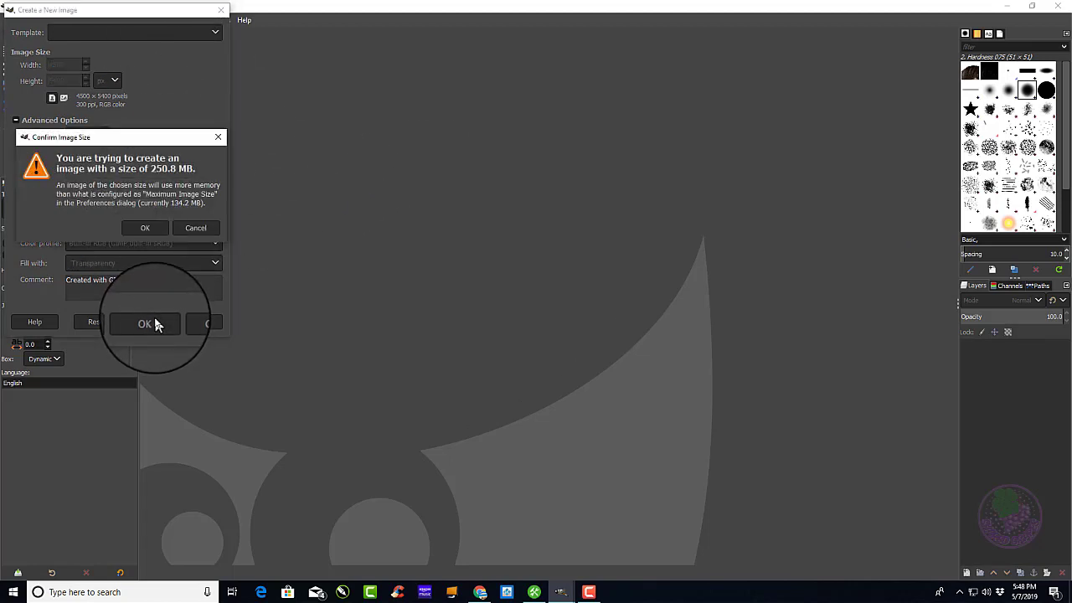
left_click(145, 228)
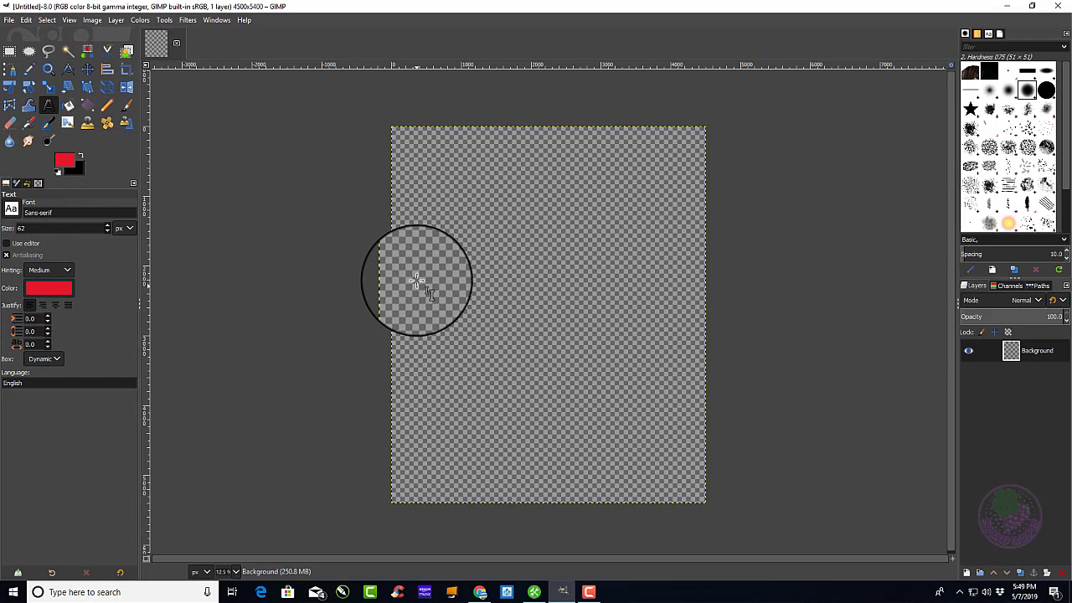
Step: Open Horse.png as a new image
left_click(10, 25)
left_click(25, 65)
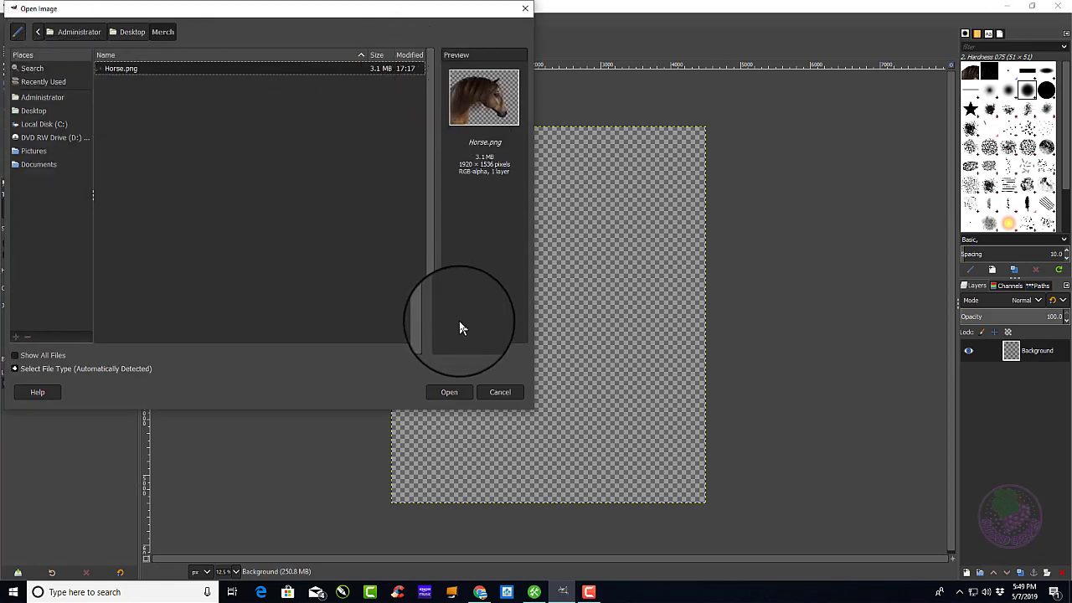
left_click(447, 395)
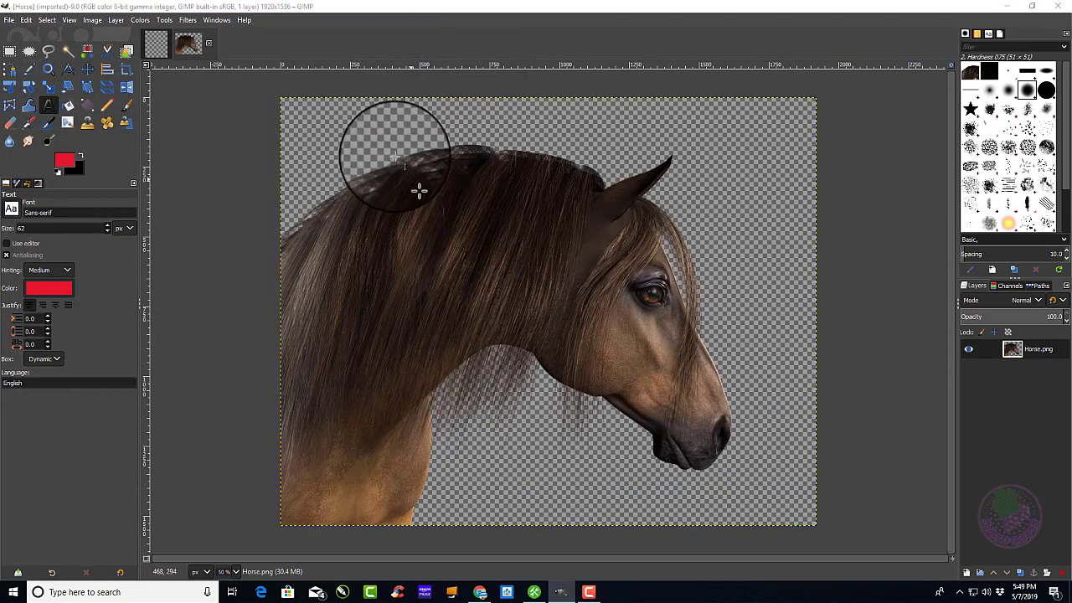
Step: Copy the horse image and paste it onto the Untitled transparent canvas
left_click(155, 52)
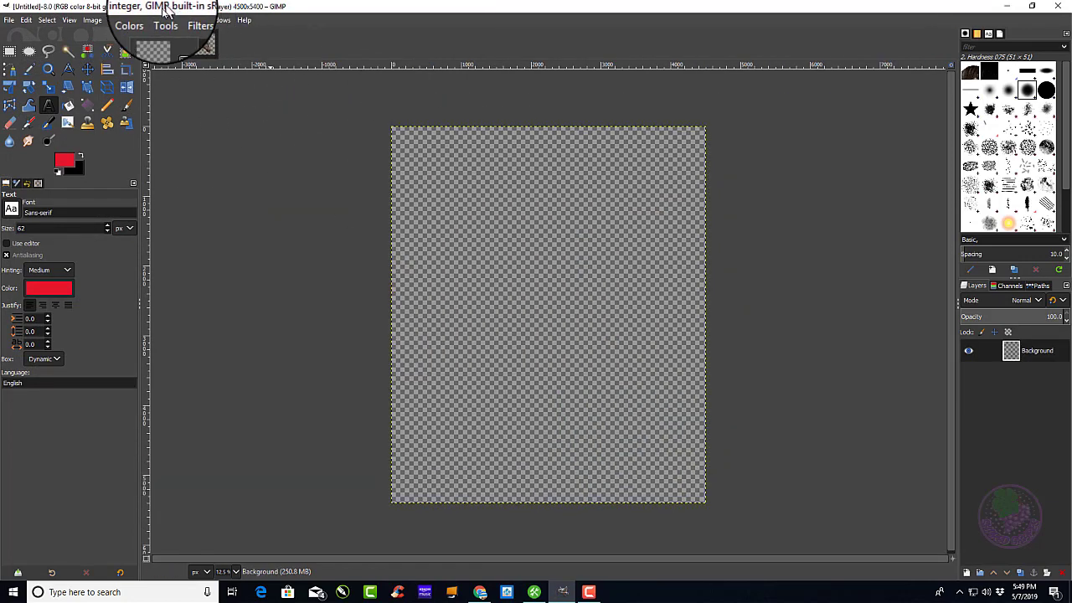
left_click(201, 52)
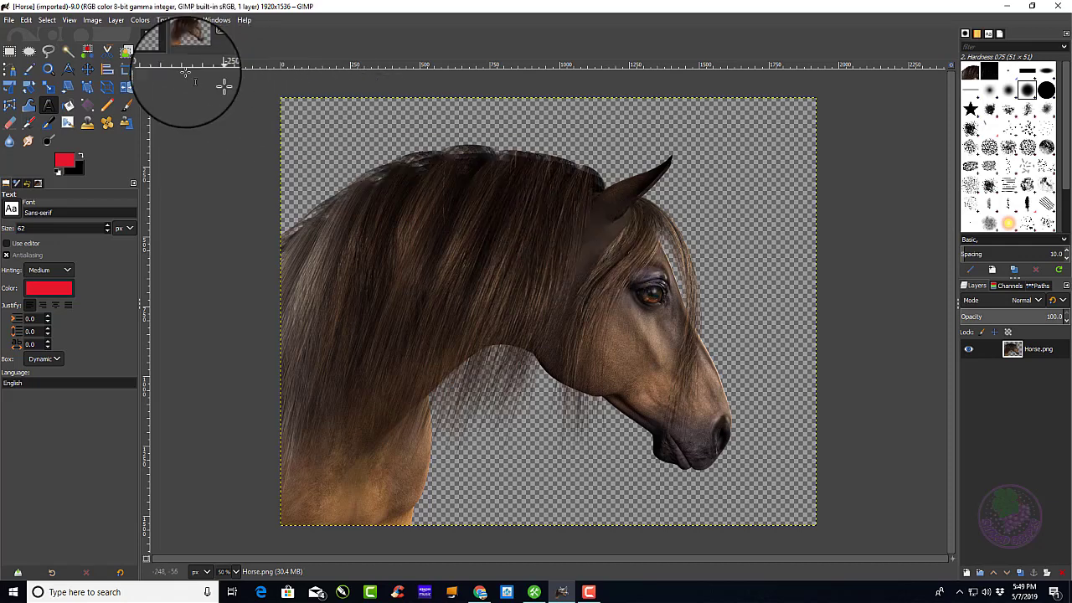
left_click(159, 42)
left_click(201, 49)
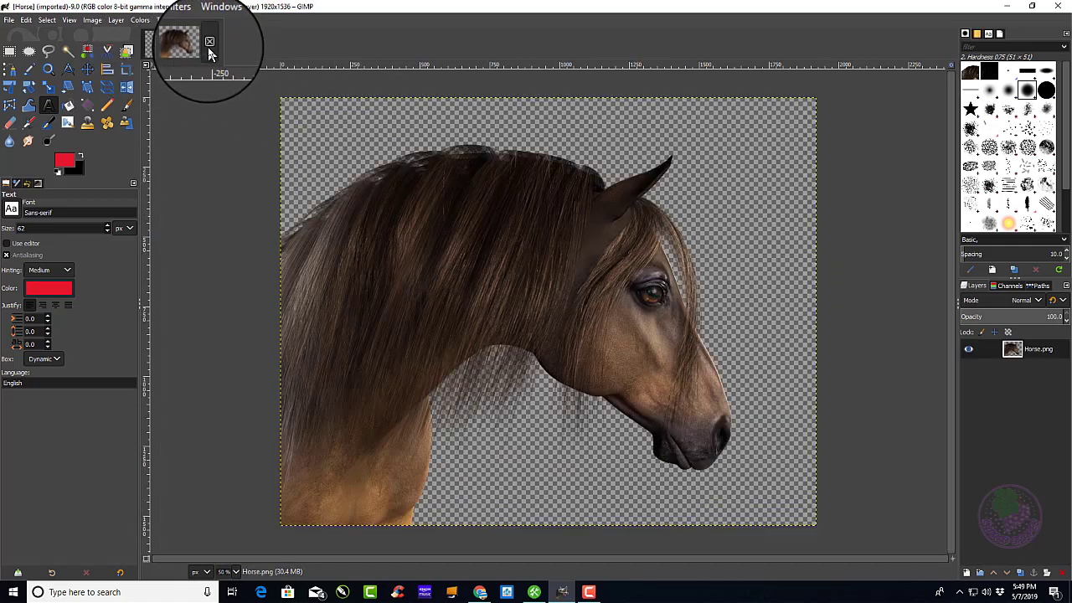
left_click(26, 19)
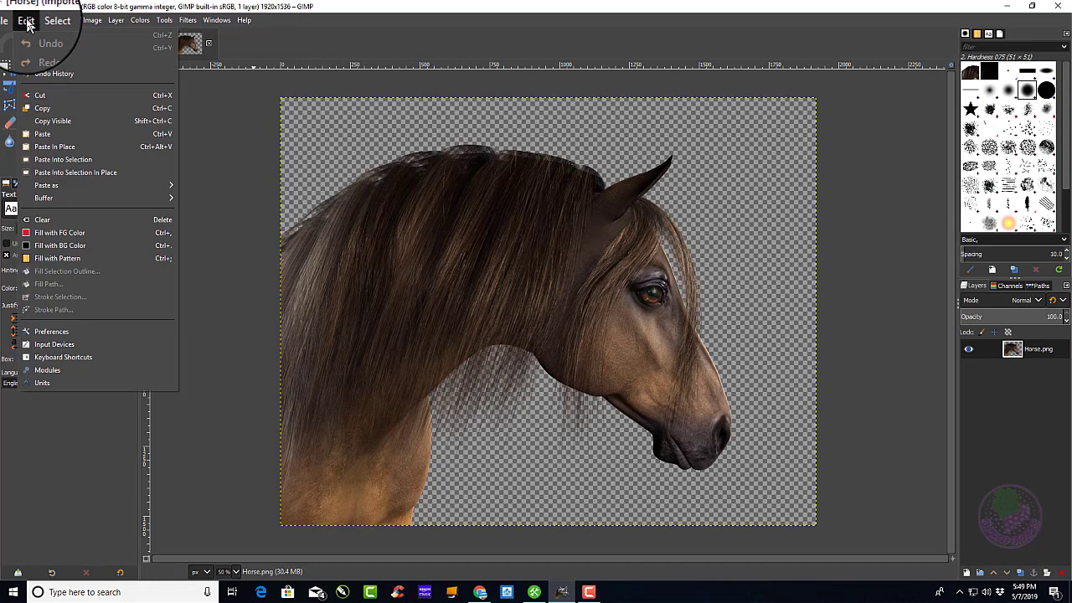
left_click(42, 109)
left_click(159, 46)
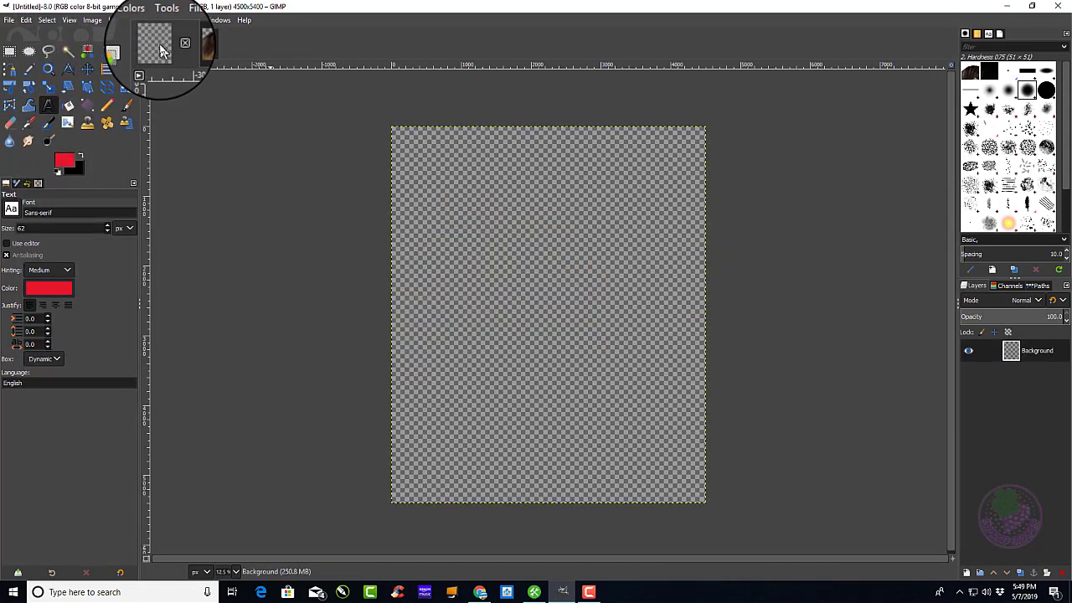
left_click(26, 20)
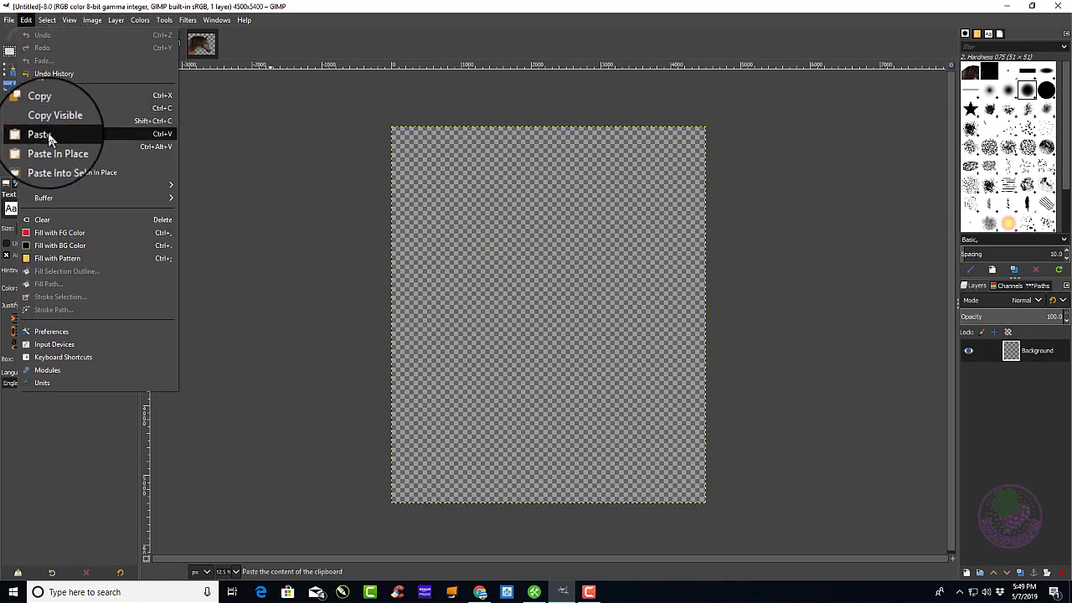
left_click(42, 135)
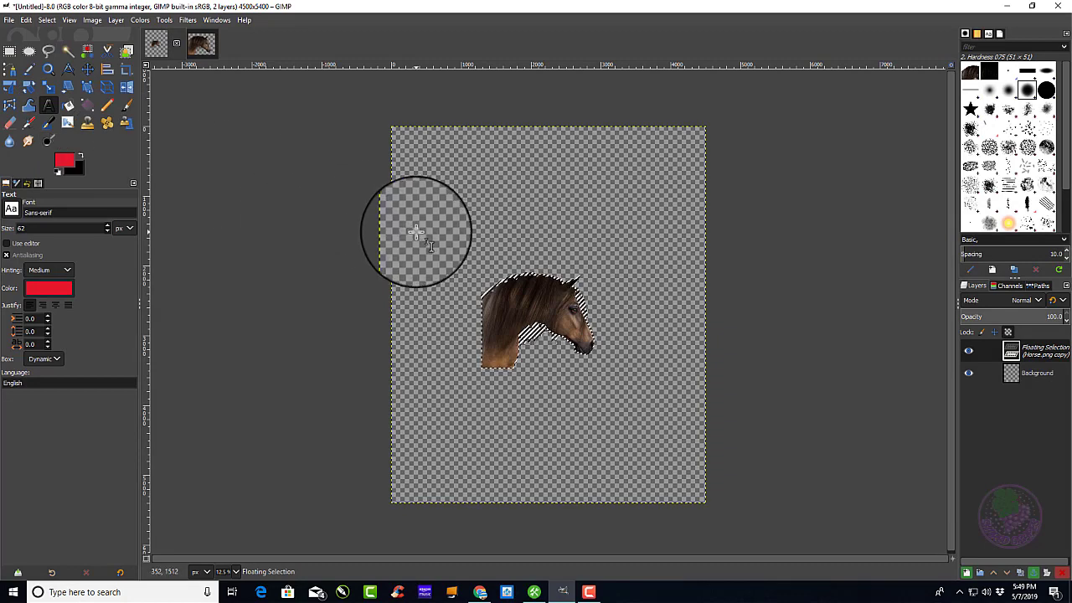
Step: Scale the pasted horse head to 4376 × 3424 px and anchor it onto the Background layer
left_click(48, 89)
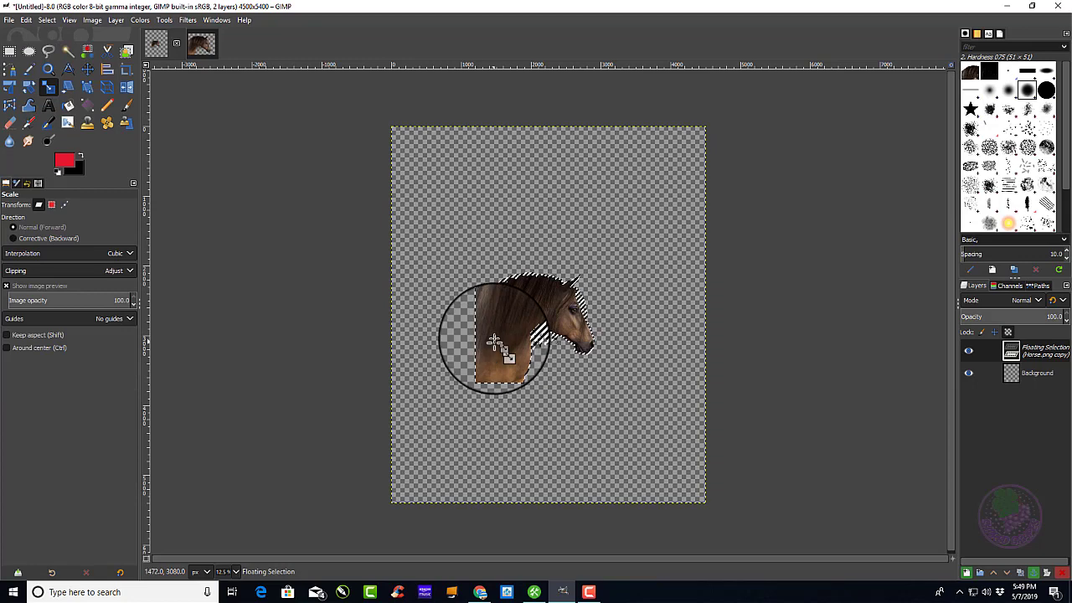
left_click(494, 300)
left_click_drag(479, 369, 391, 489)
left_click_drag(606, 255, 695, 249)
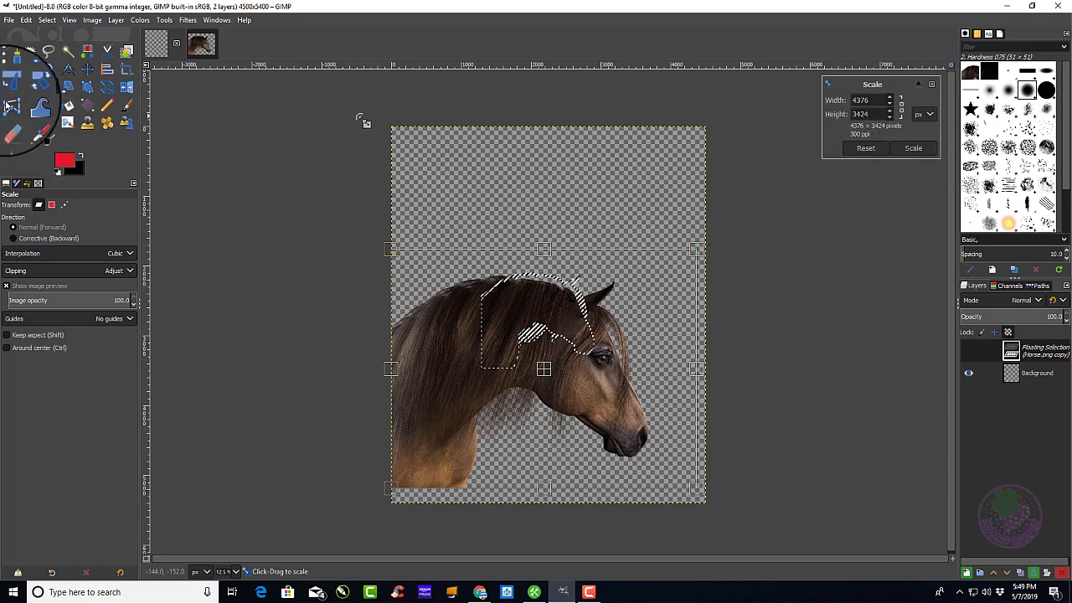
left_click(9, 50)
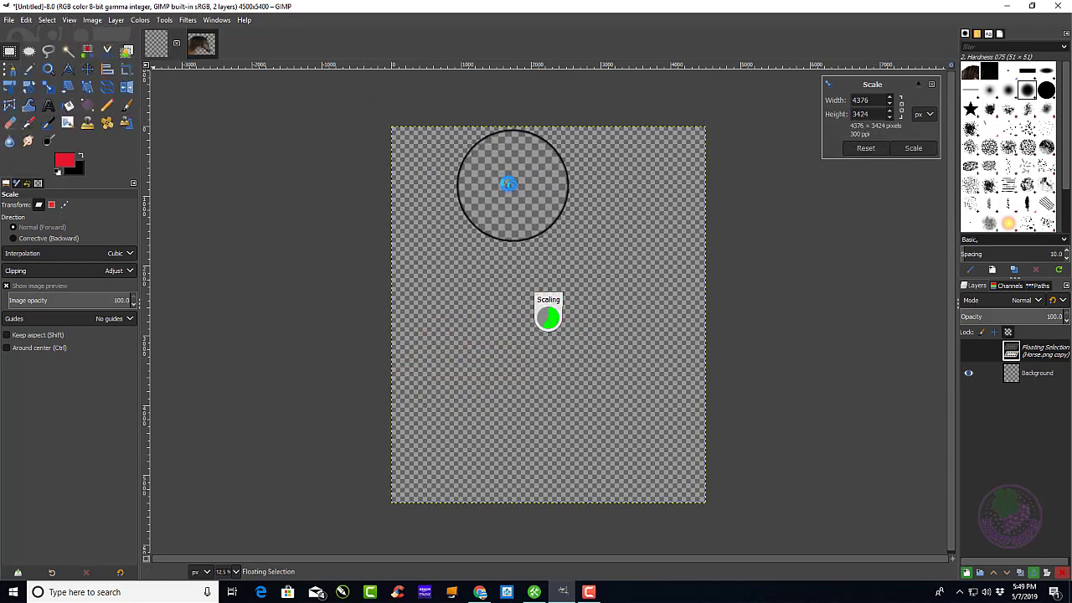
left_click(586, 189)
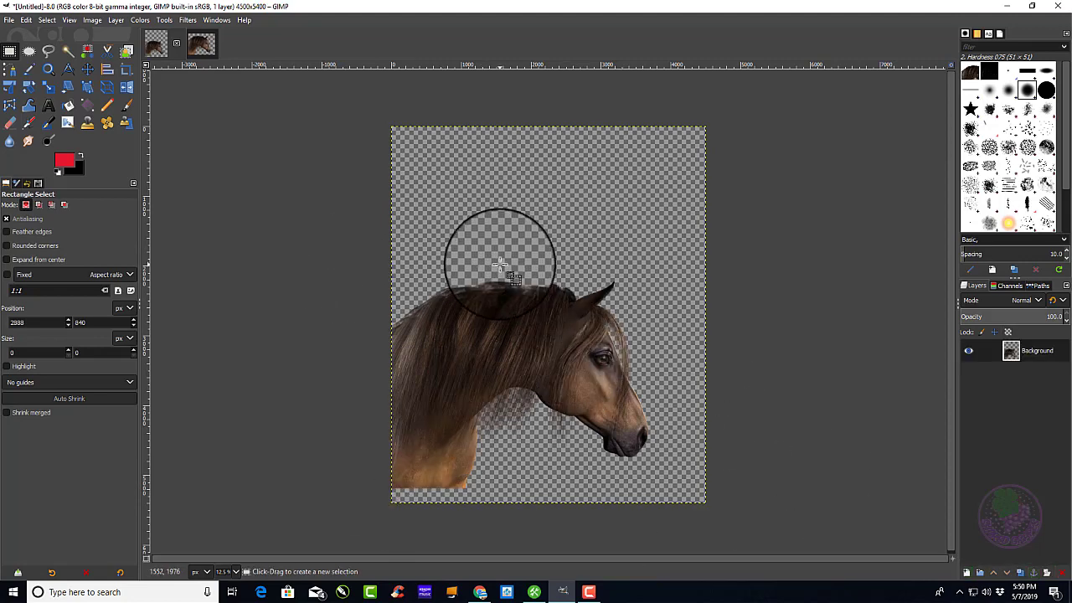
Step: Add a text box near the canvas top with black (000000) 600 px text 'I Love Horses'
left_click(50, 106)
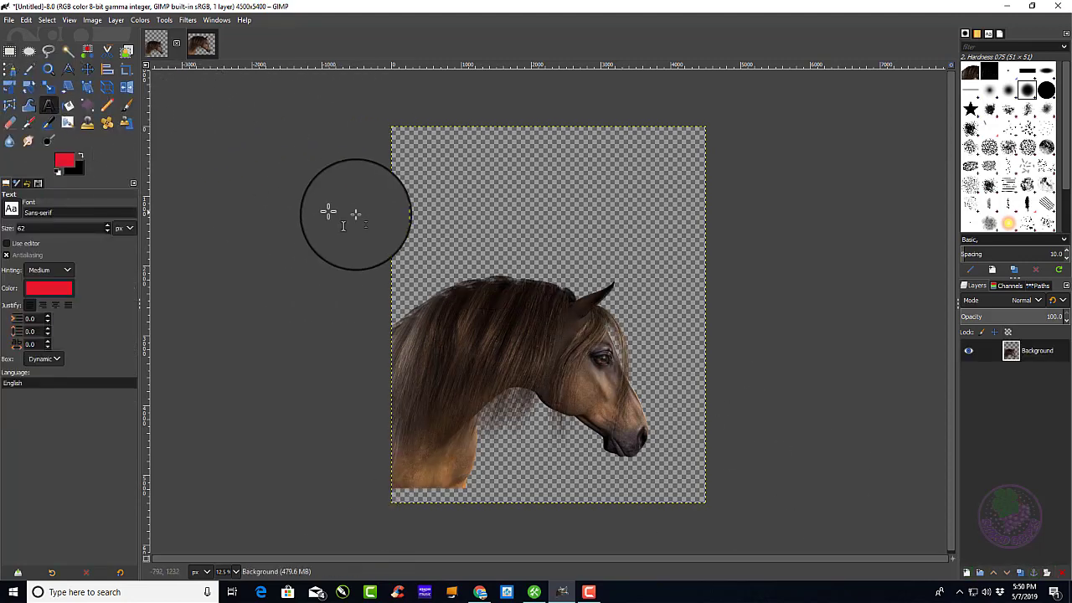
left_click(457, 159)
left_click(619, 143)
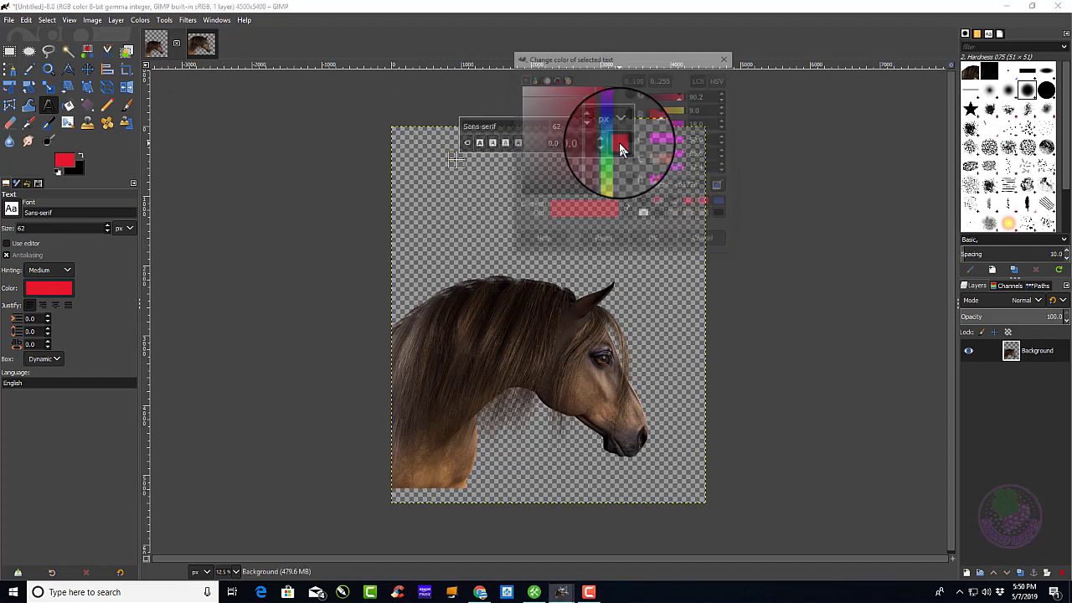
left_click(722, 216)
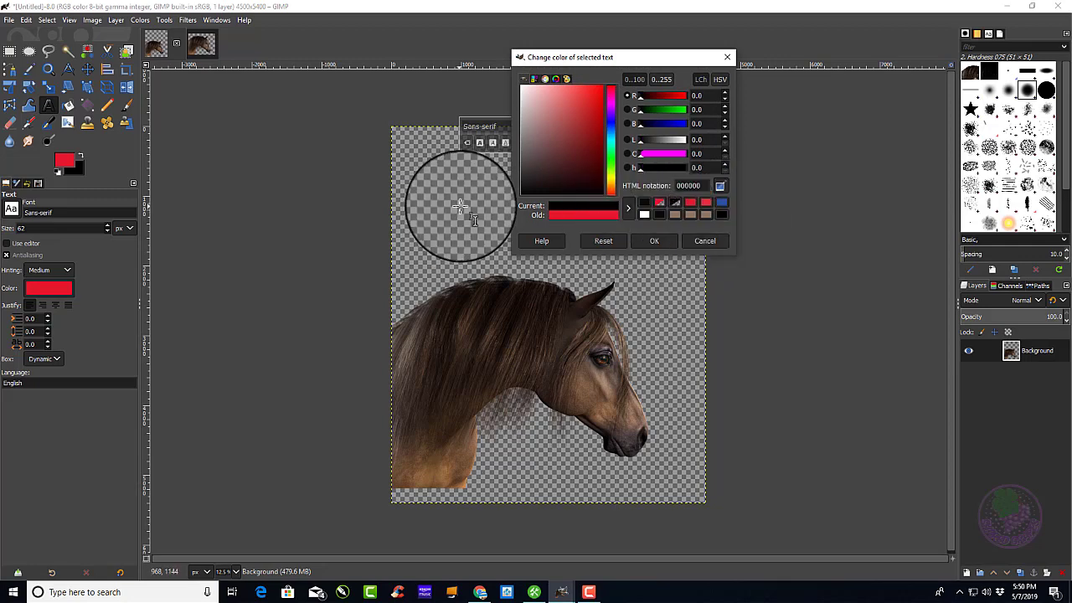
left_click(457, 159)
left_click(654, 241)
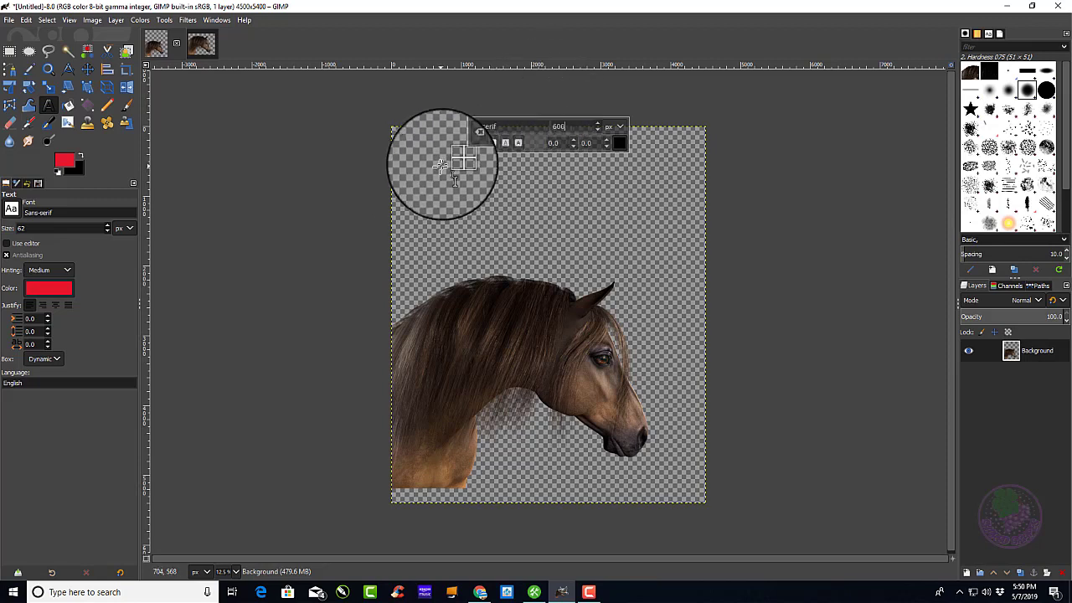
type("T")
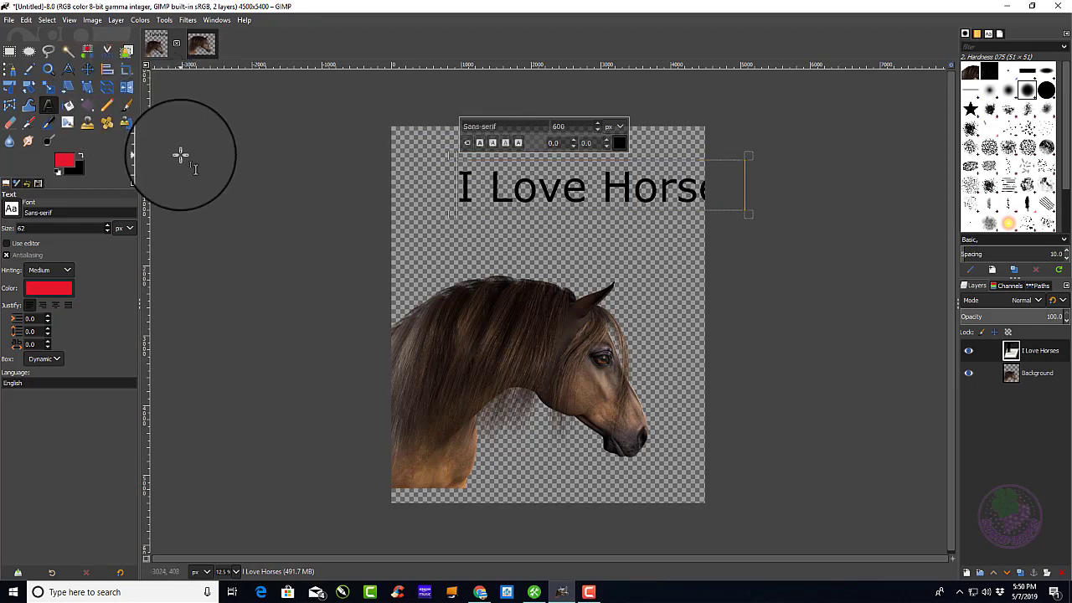
Step: Move the 'I Love Horses' text layer fully inside the canvas, across the top above the horse
left_click(87, 70)
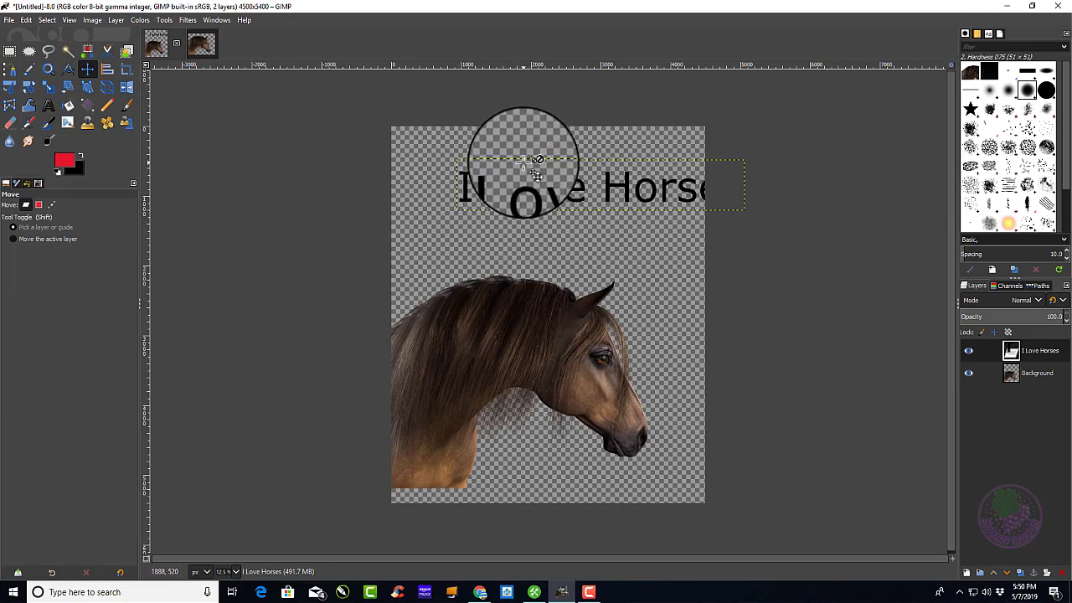
left_click_drag(656, 178, 608, 180)
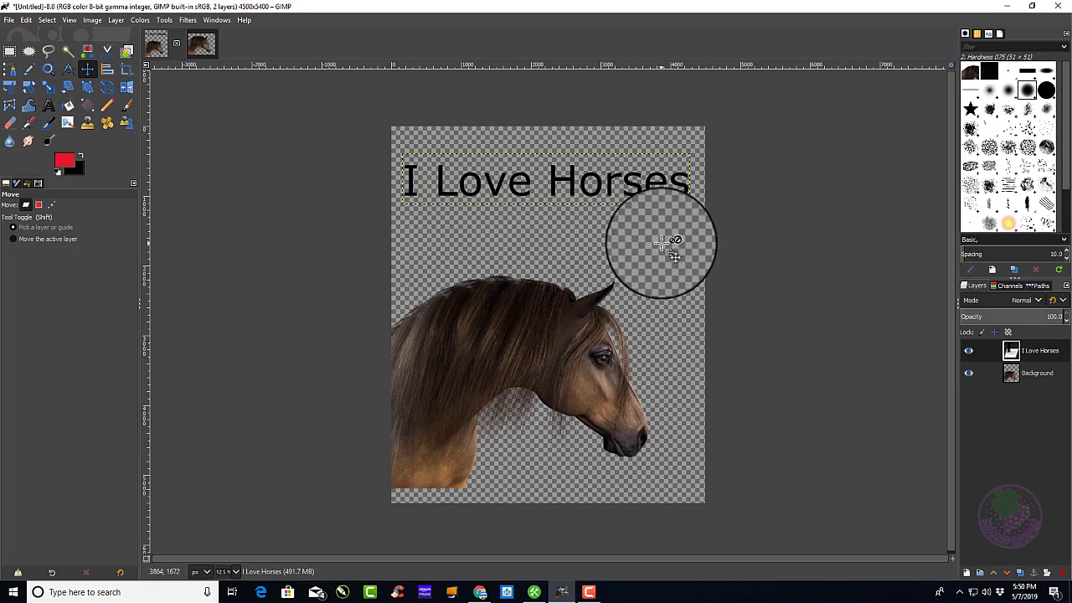
Step: Name the export horse.png and select the PNG image file type
left_click(10, 20)
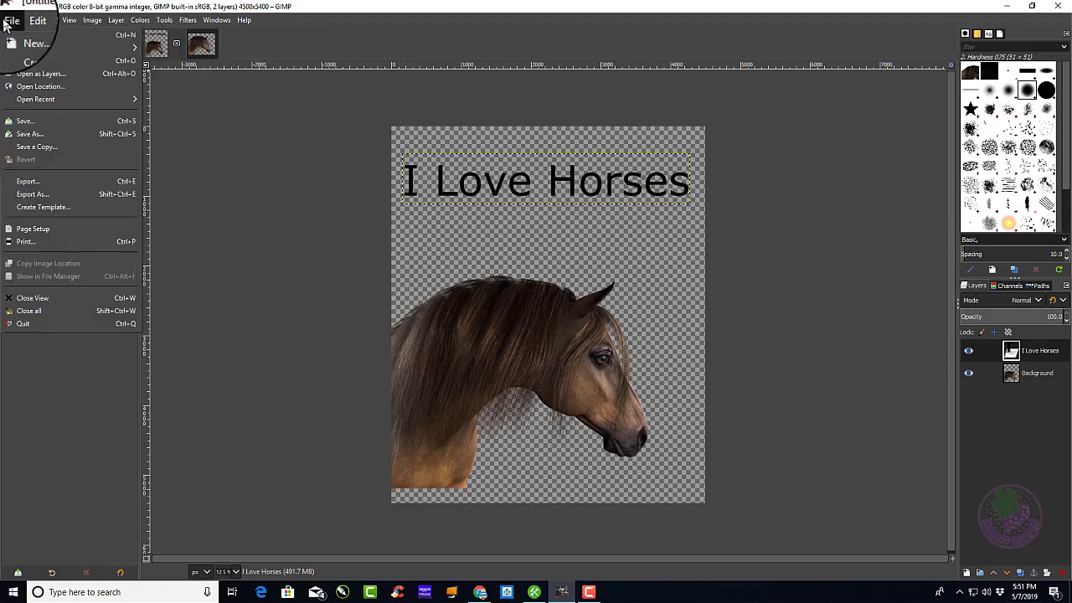
left_click(47, 194)
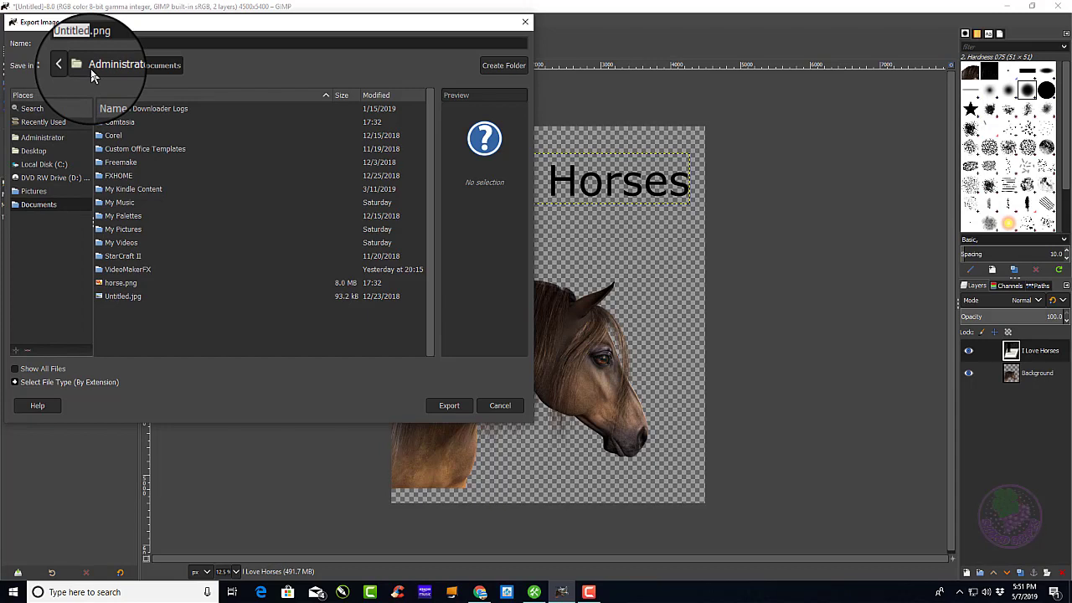
type("no")
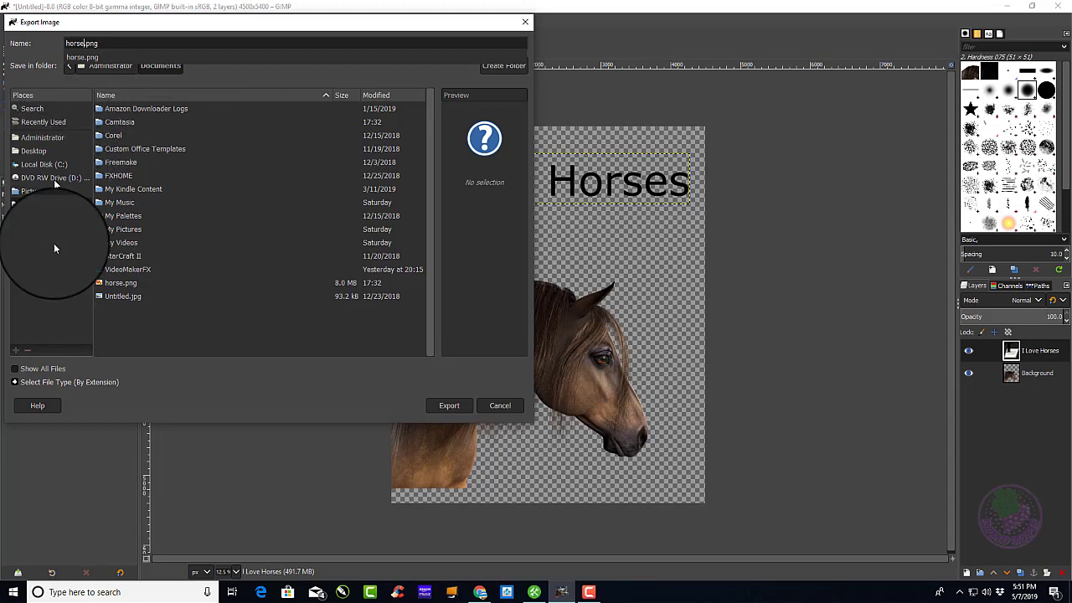
left_click(14, 382)
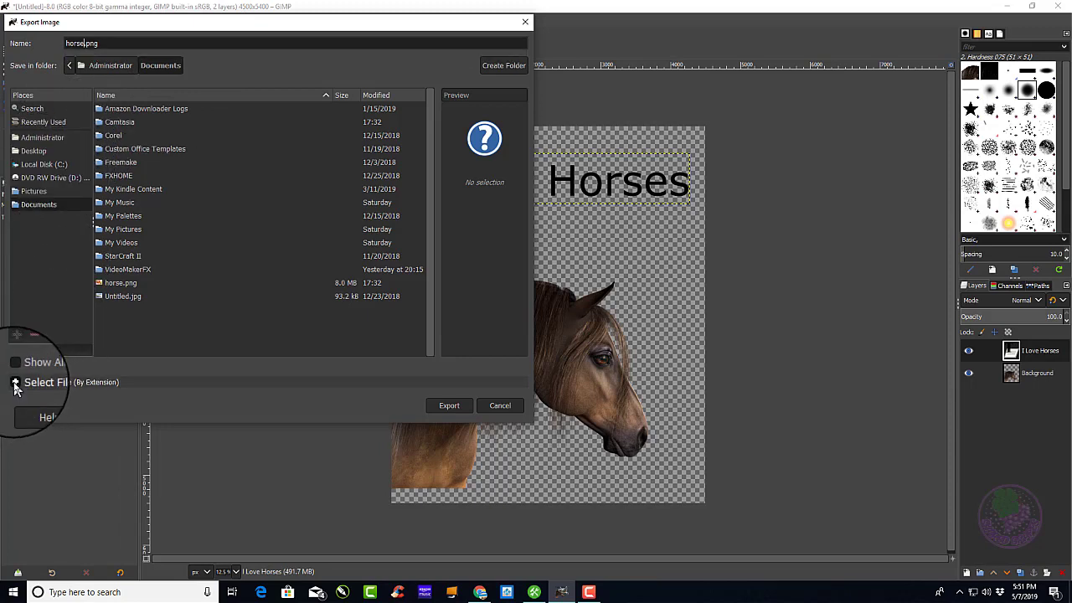
left_click(14, 383)
scroll(90, 358, "down", 5)
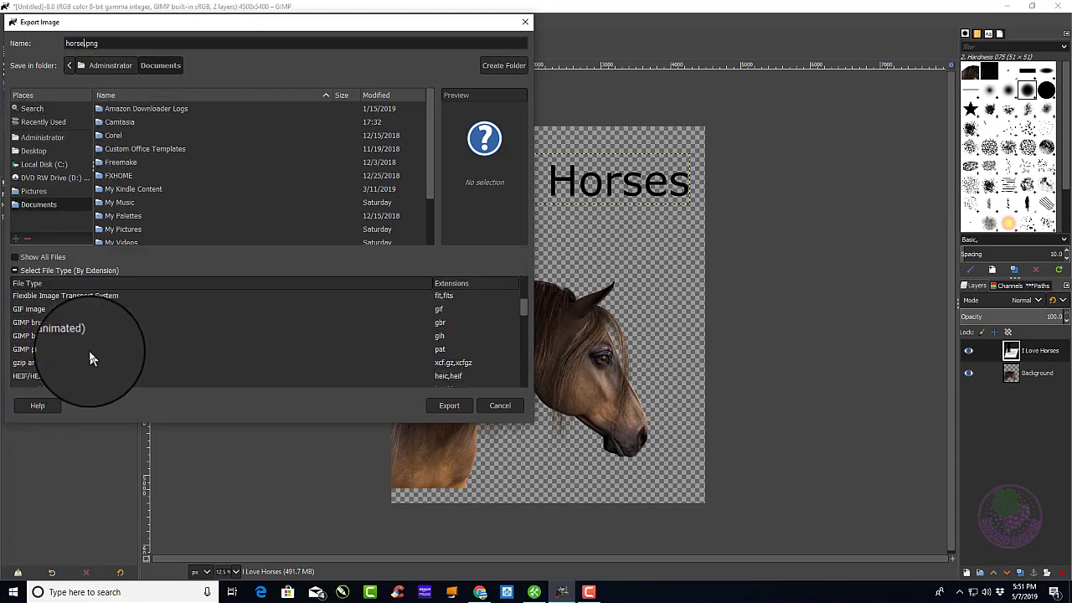
scroll(92, 357, "down", 3)
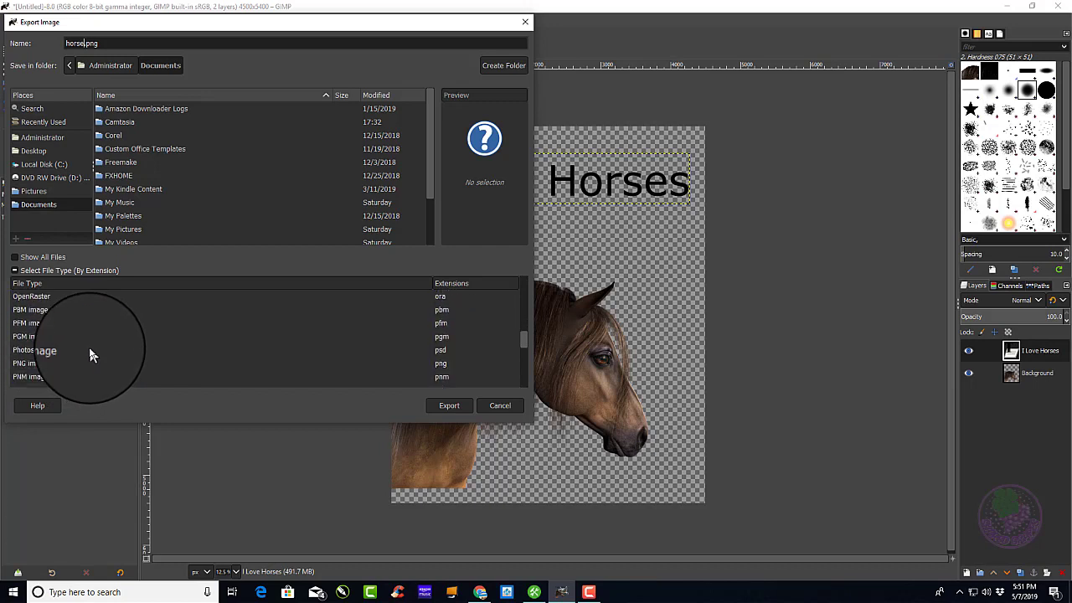
left_click(33, 363)
Step: Export horse.png to Documents, replacing the existing file and confirming the PNG options
left_click(443, 406)
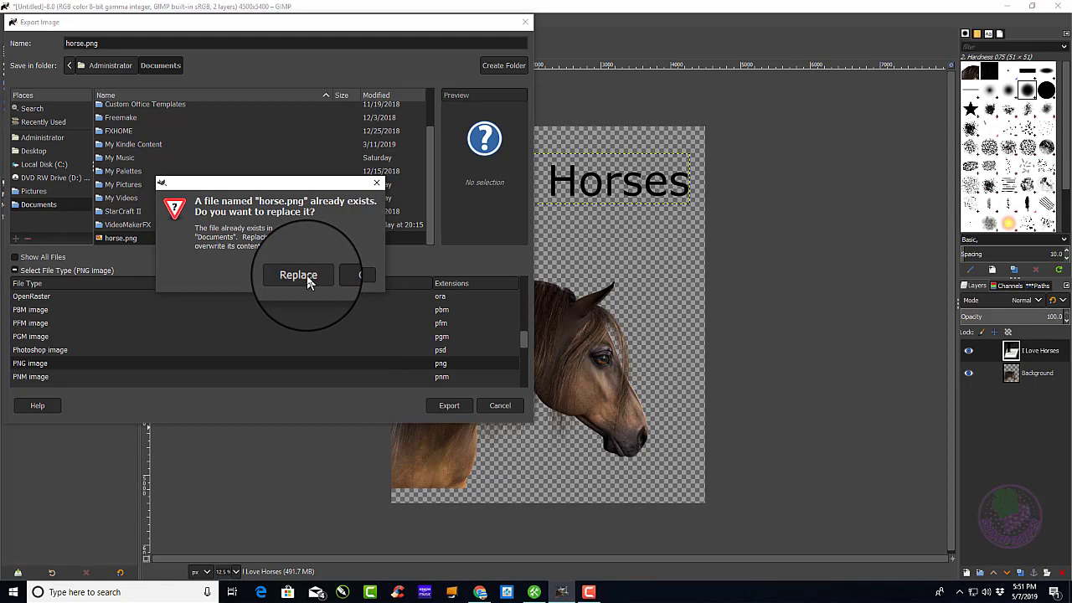
left_click(307, 277)
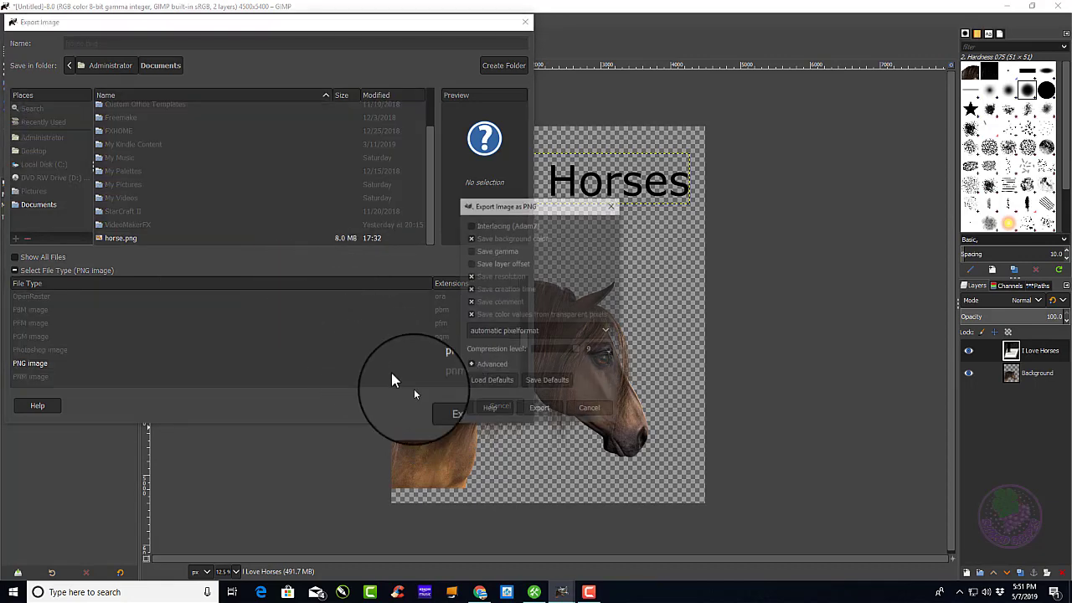
left_click(550, 410)
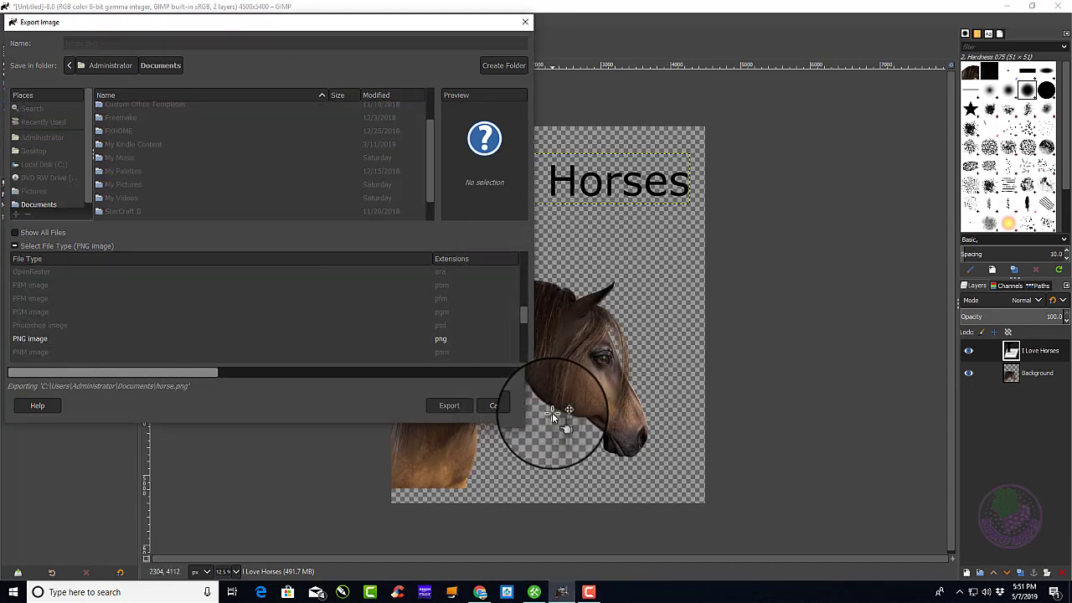